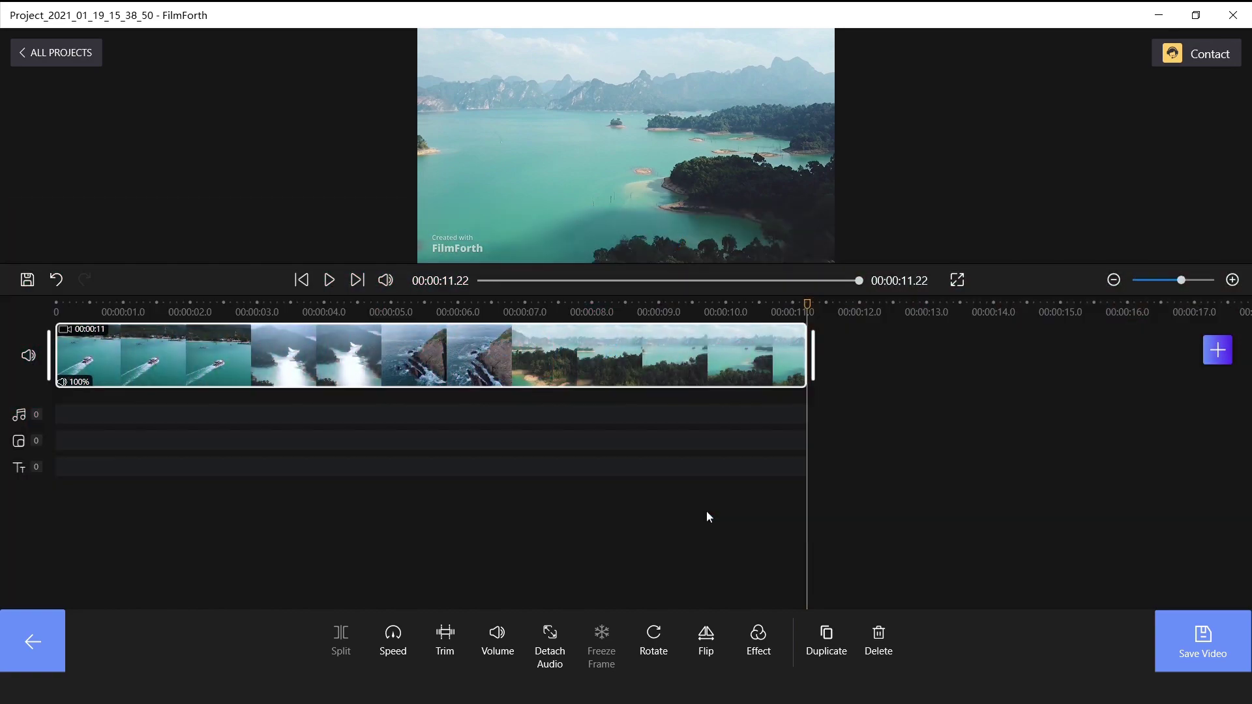
- Delete the old combined landscape clip and import the aerial landscape clips
key(Delete)
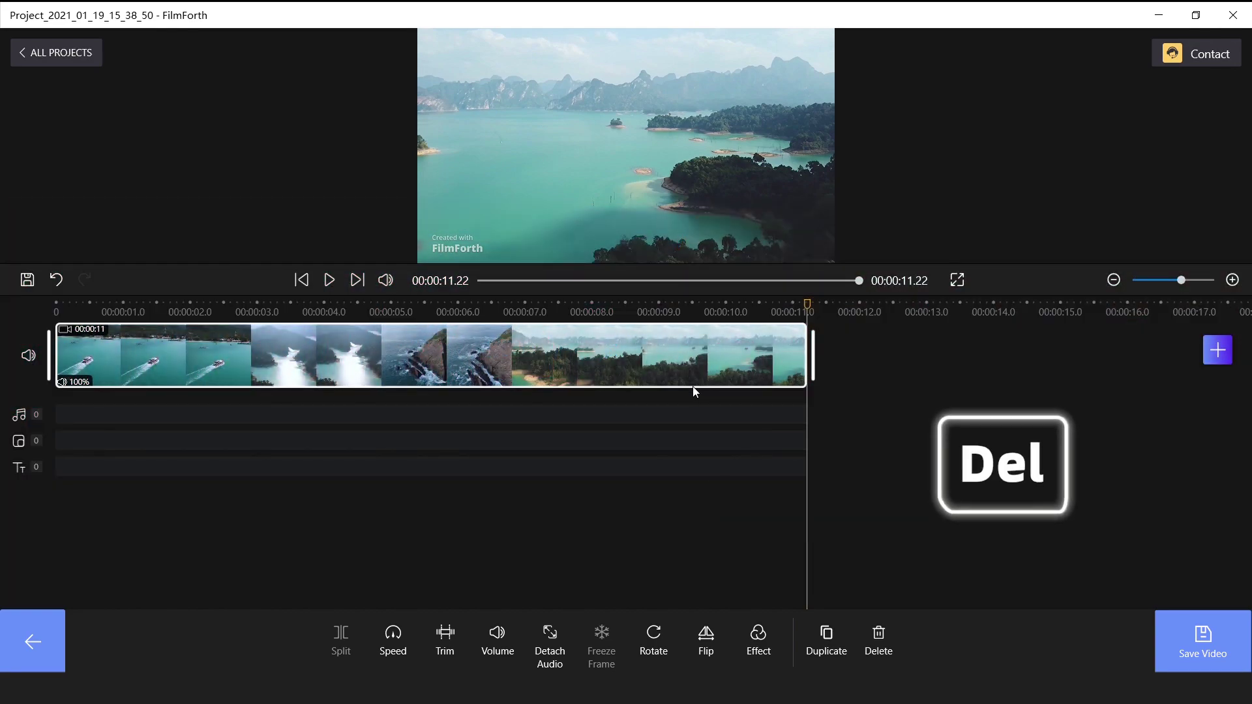
click(624, 530)
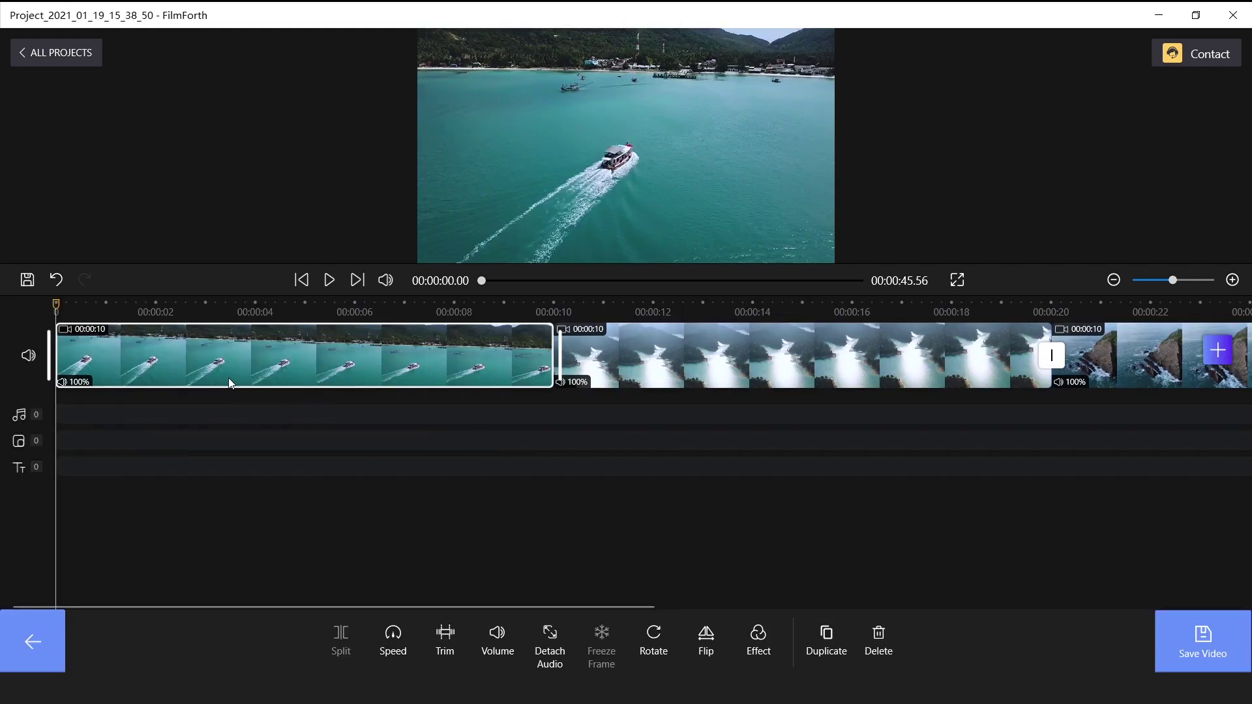
click(166, 312)
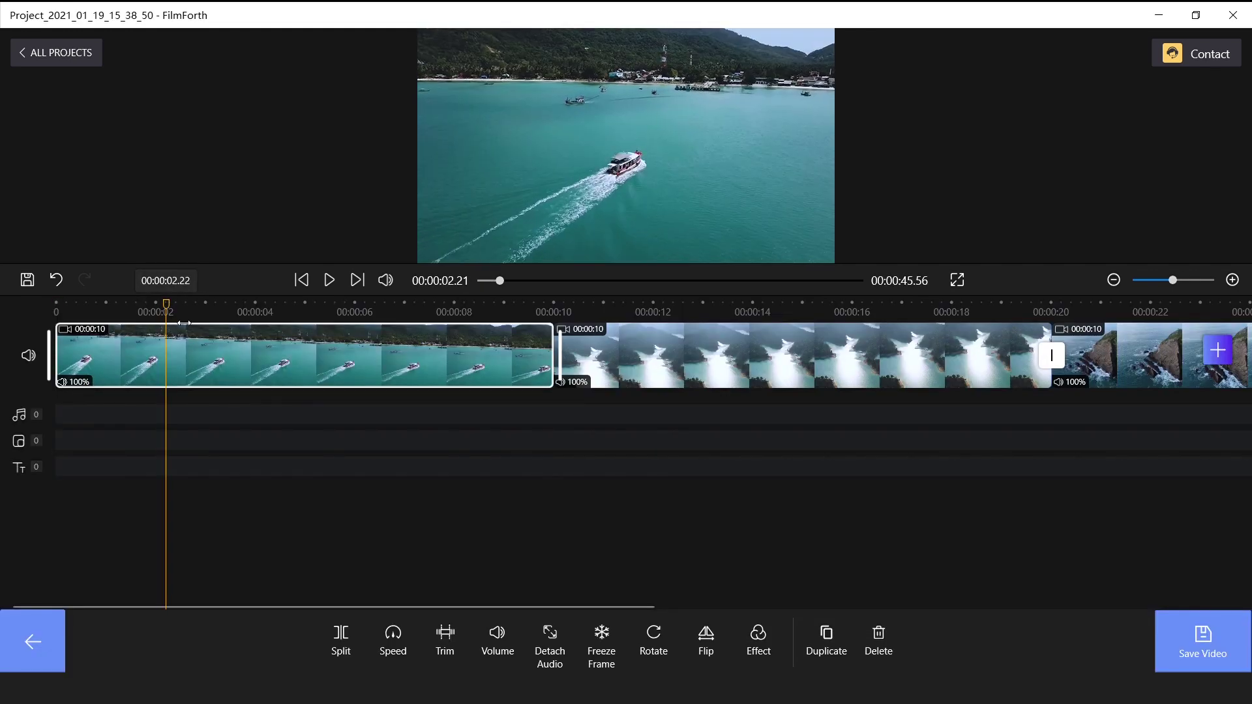
drag(184, 322, 269, 364)
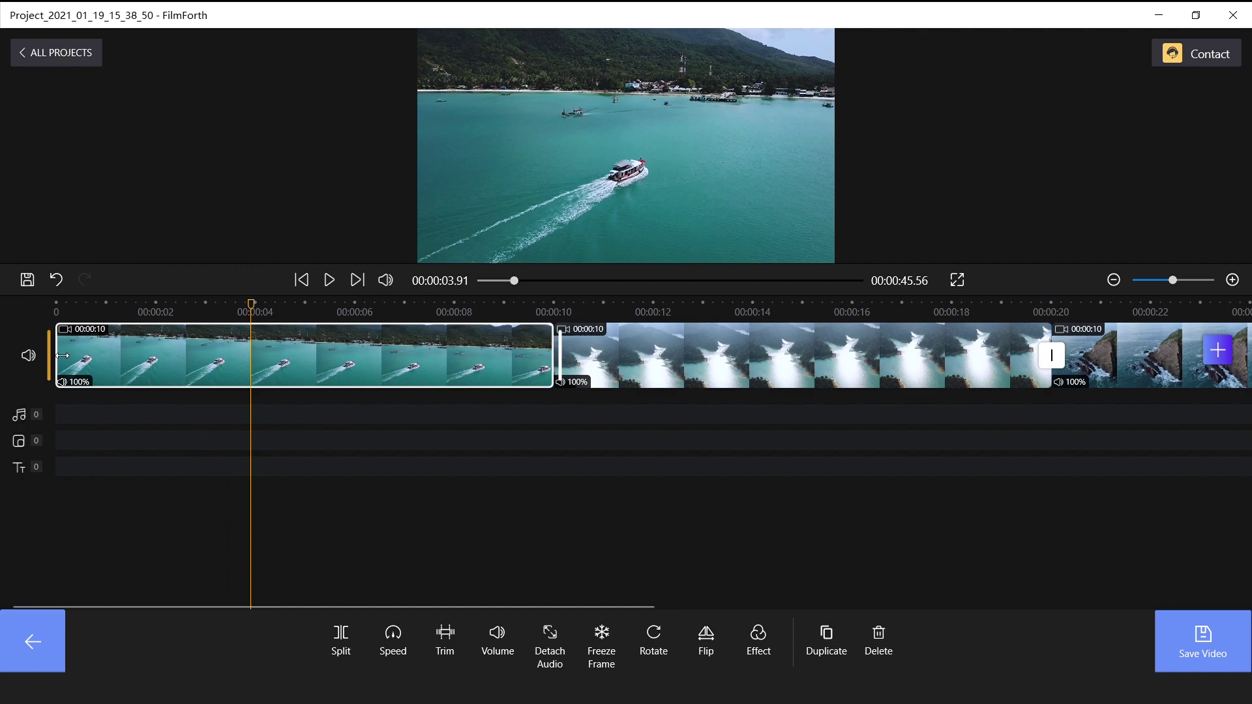
- Trim the starts of the first, river and cliff clips to about 6, 7 and 7 seconds
drag(62, 355, 256, 356)
drag(365, 355, 494, 358)
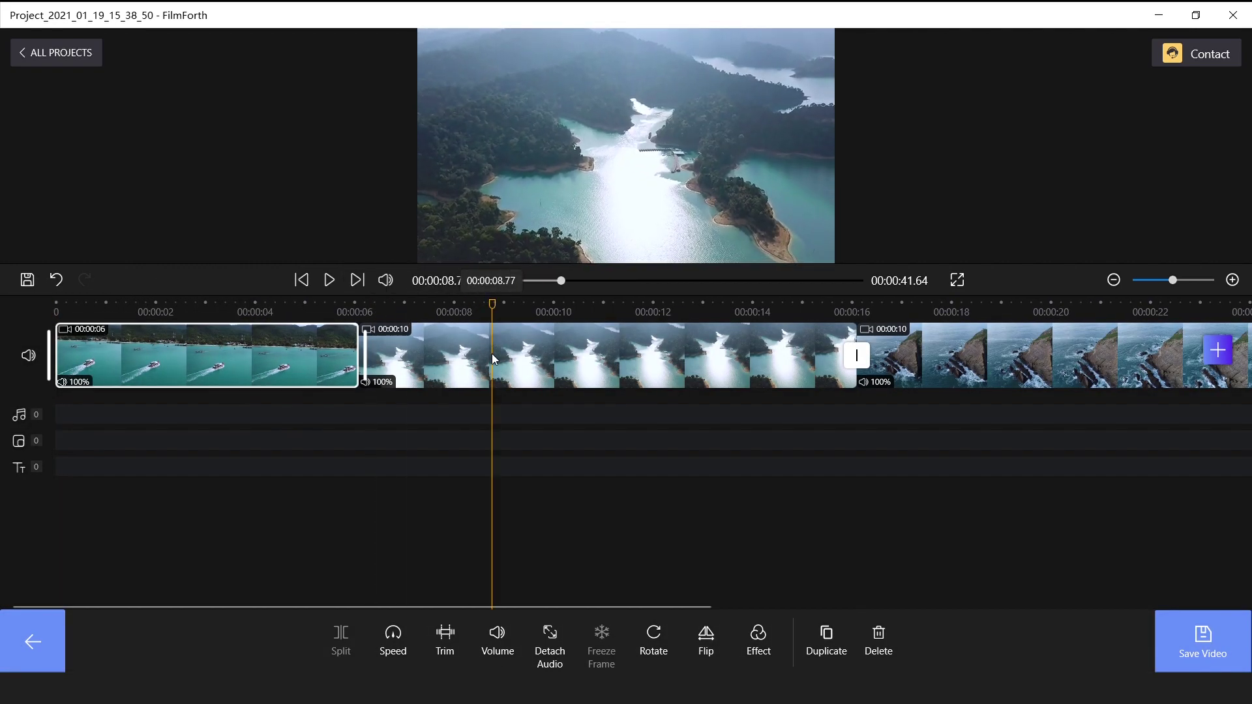
click(493, 358)
drag(360, 355, 856, 365)
click(763, 369)
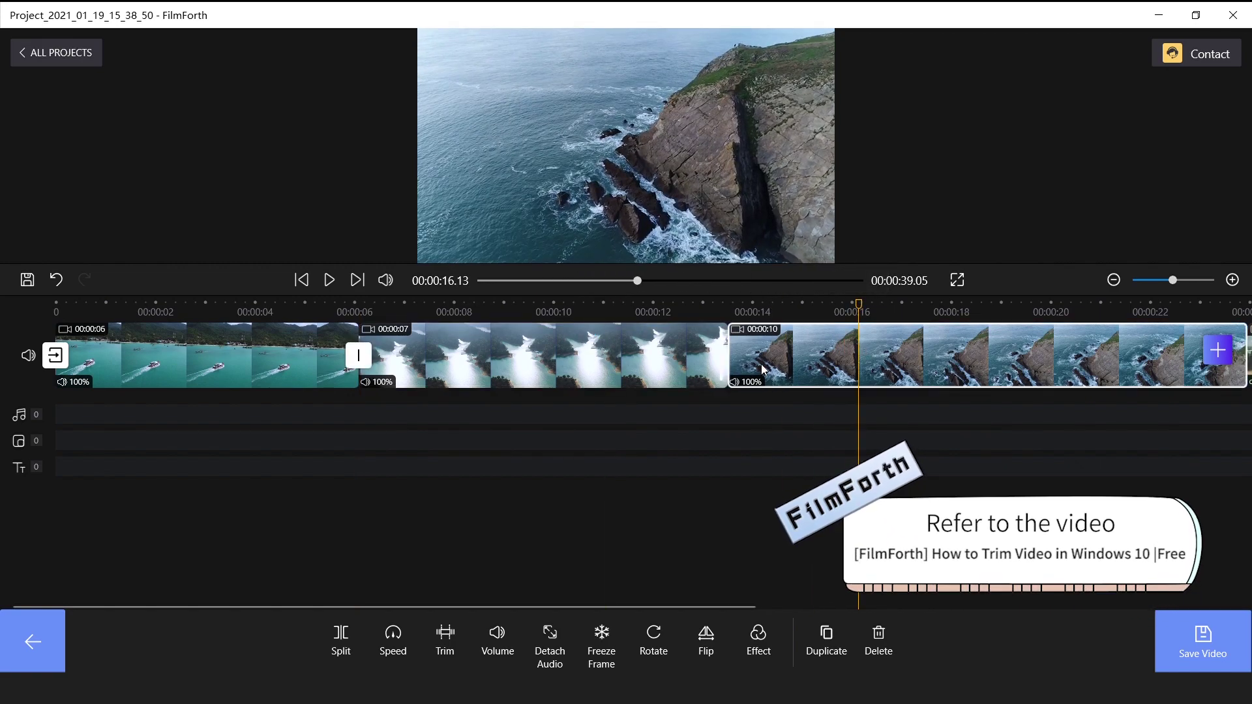
drag(729, 362, 859, 362)
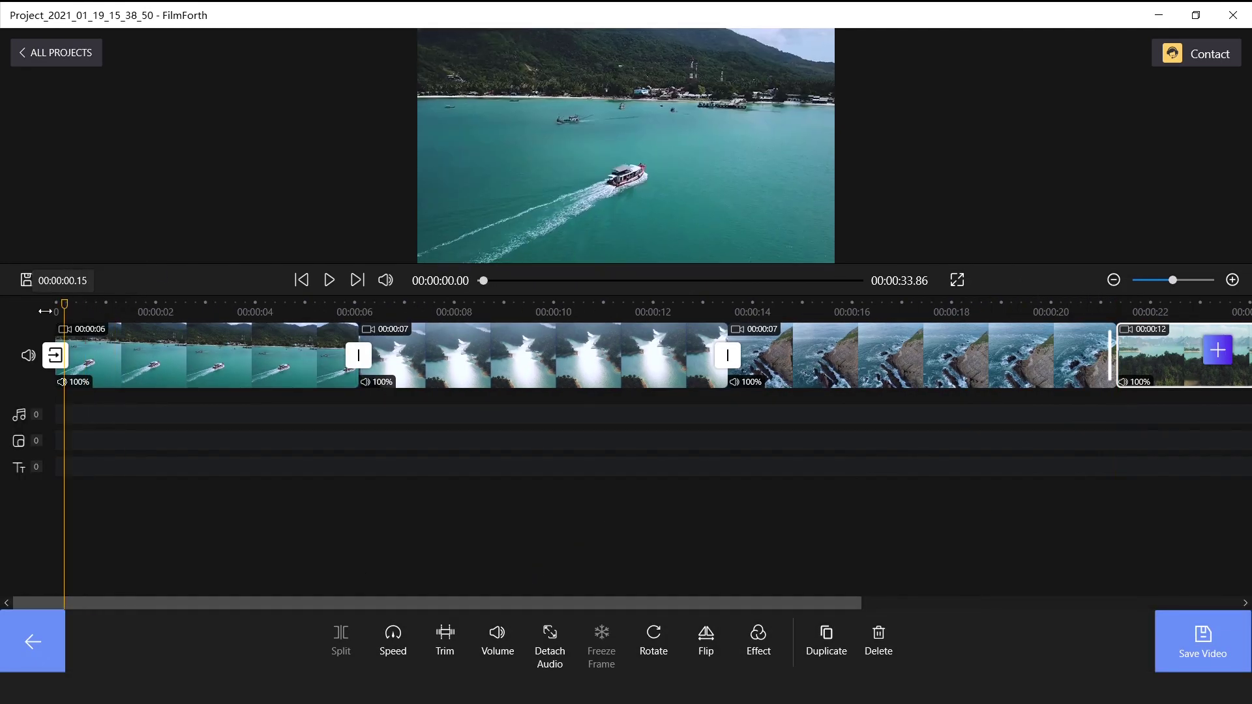
click(959, 287)
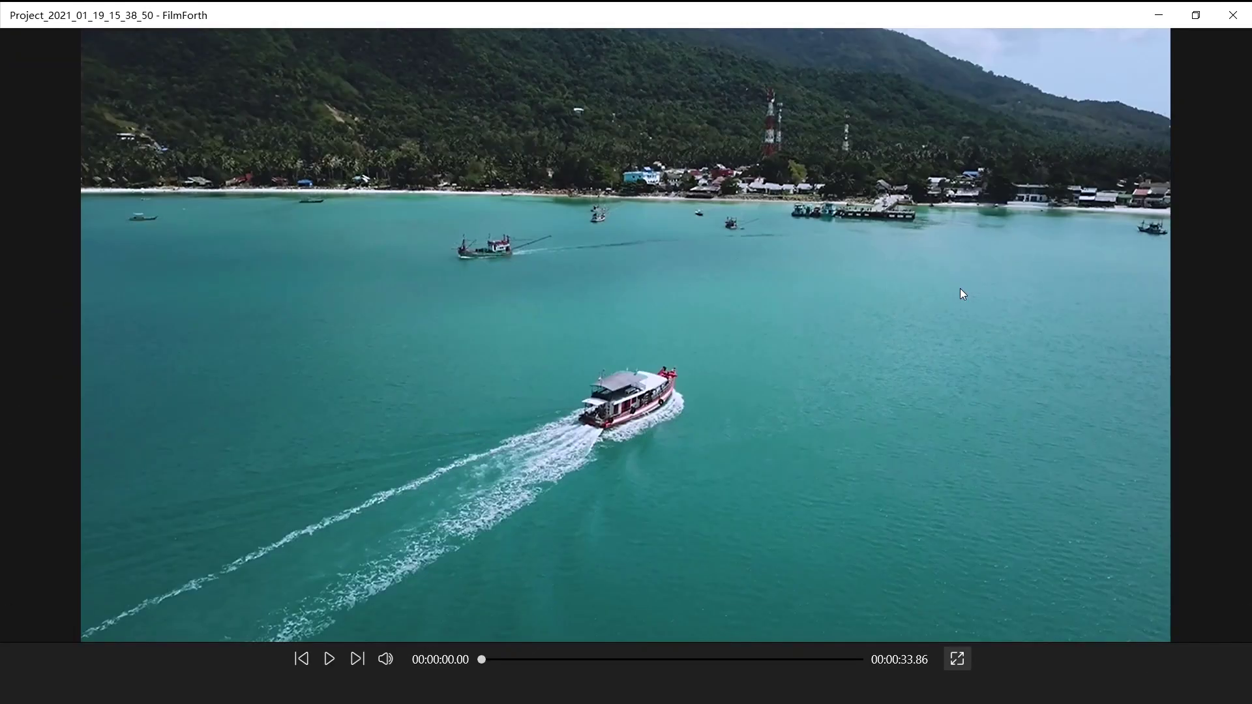
key(space)
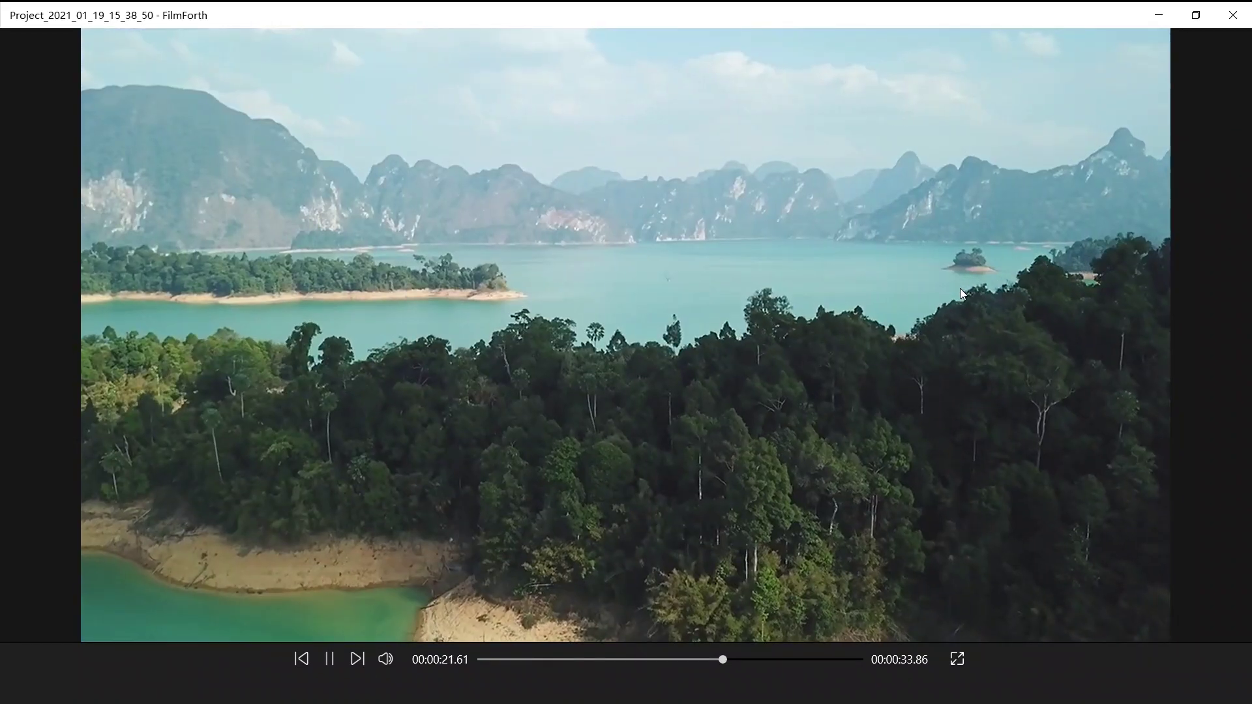
key(space)
- Split the boat clip at the 2-second mark and set its 4-second second piece to 2x
click(955, 663)
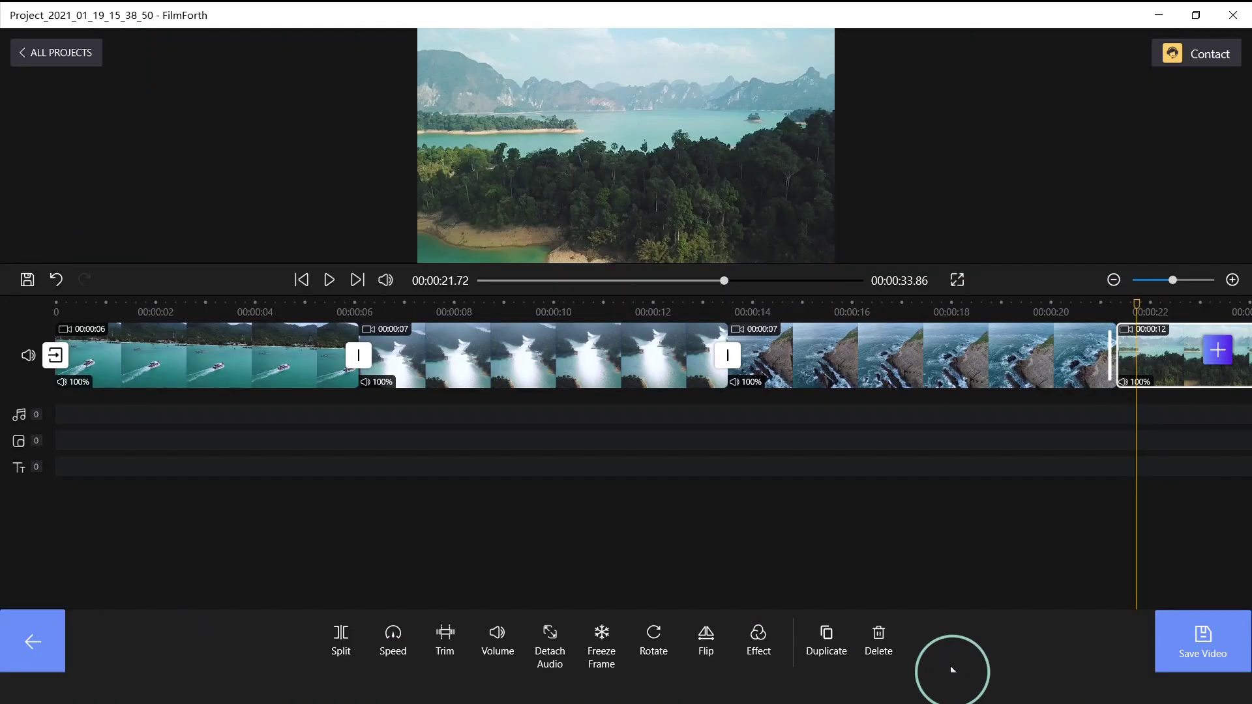
click(161, 314)
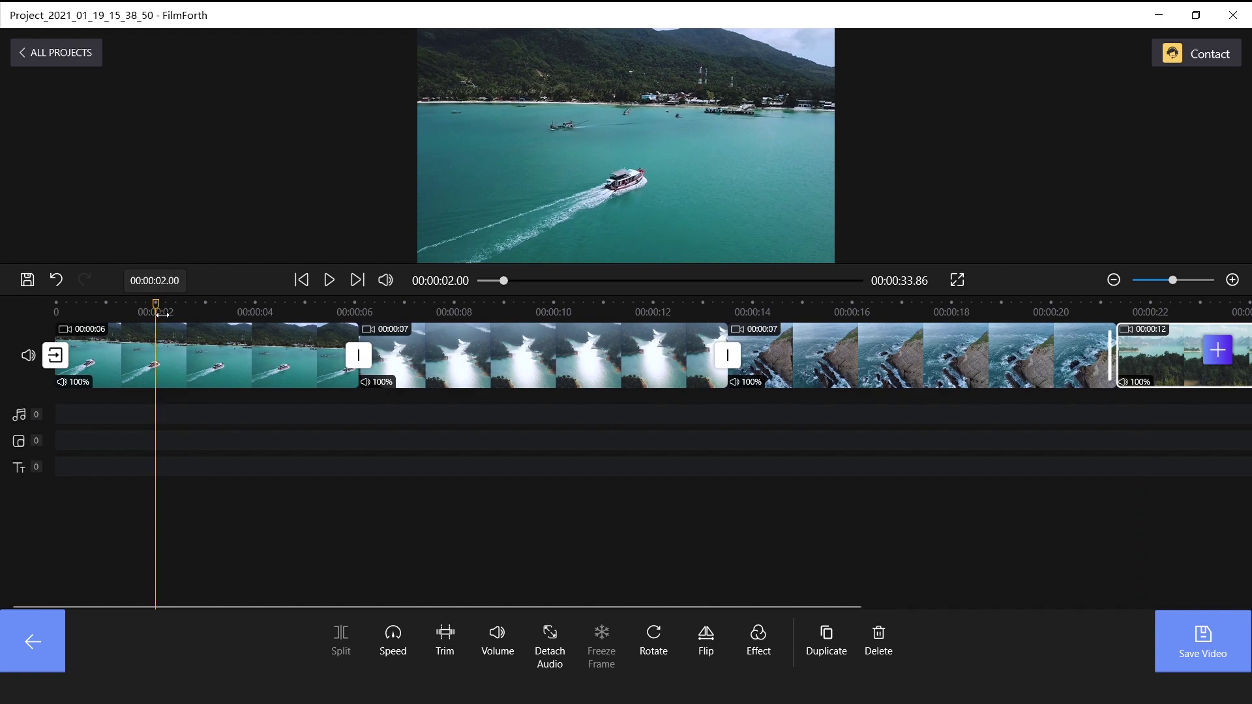
click(166, 344)
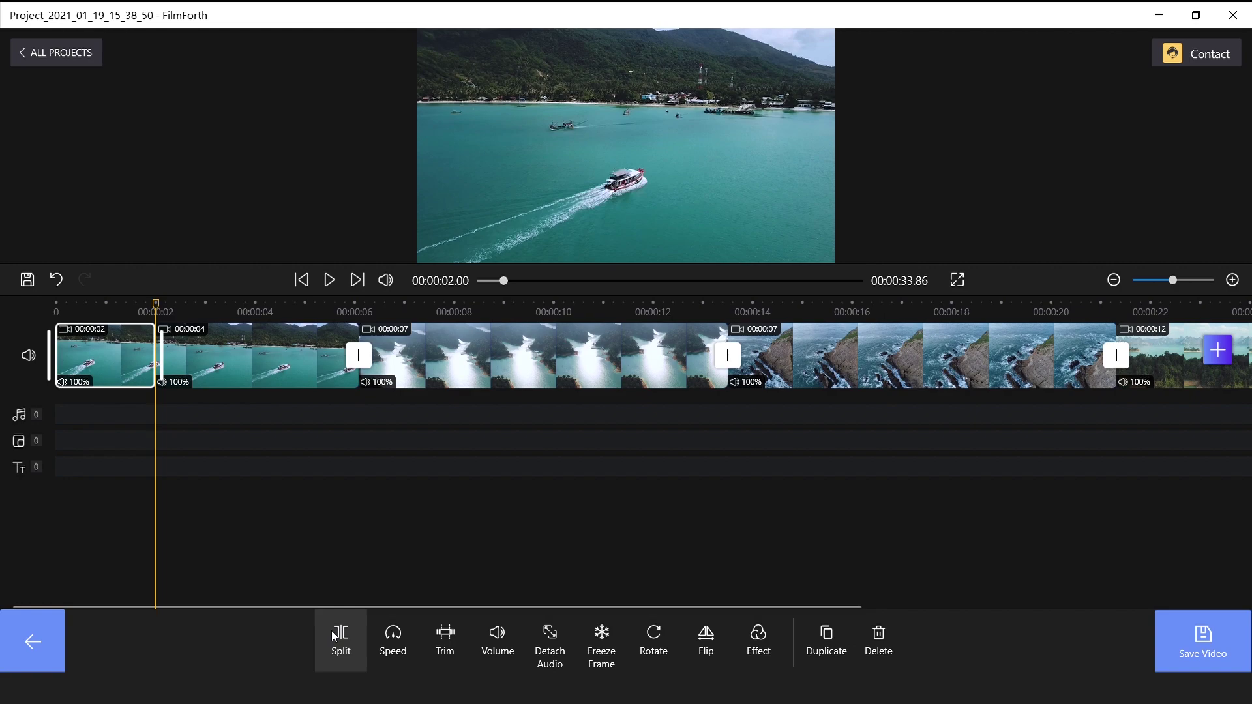
click(302, 382)
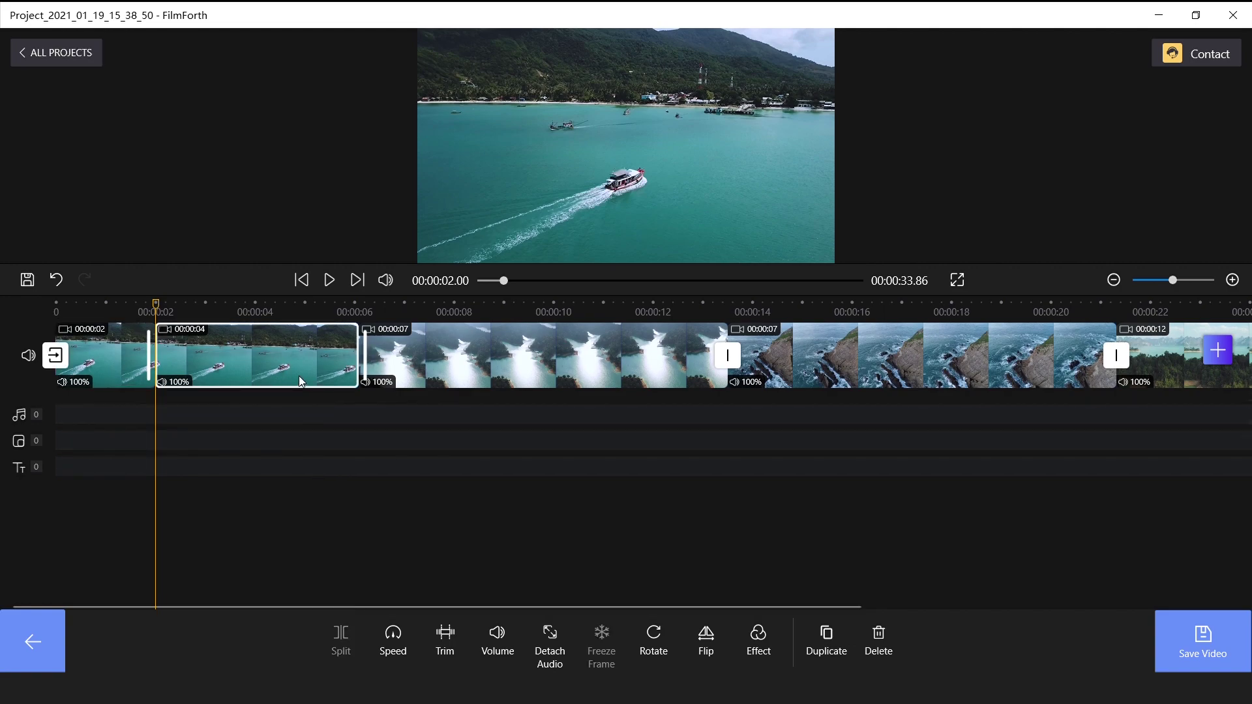
click(410, 635)
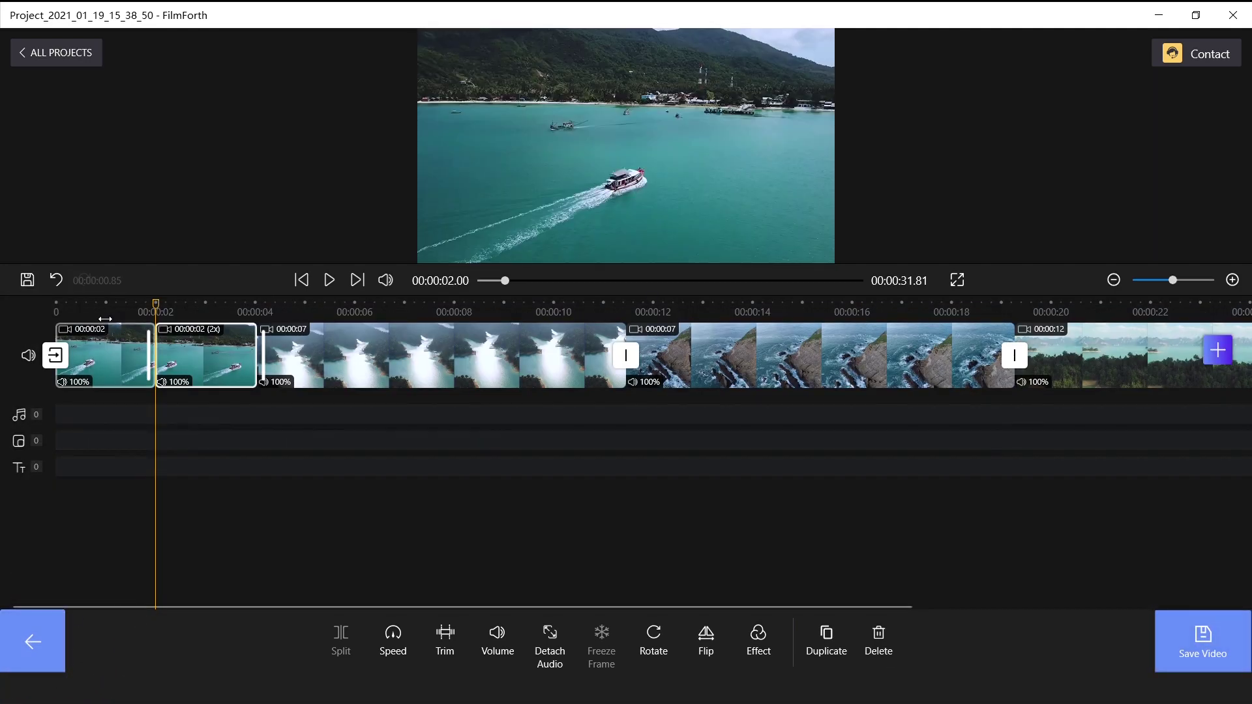
click(104, 326)
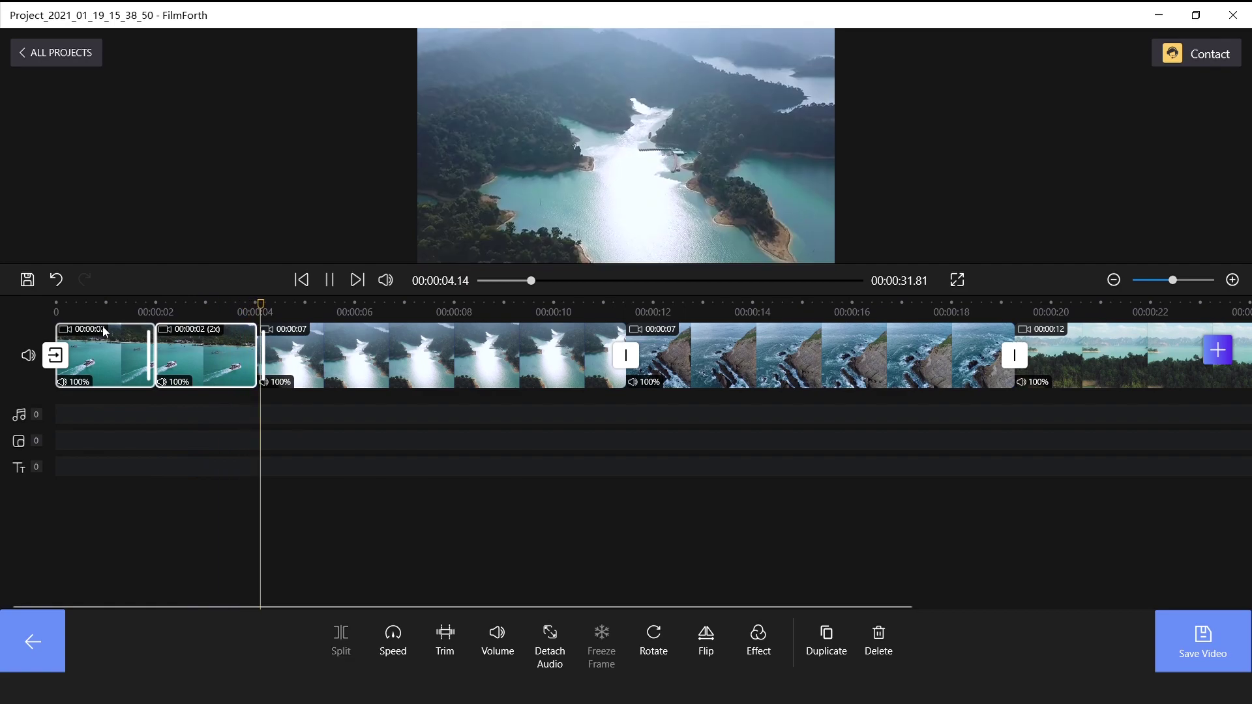
key(space)
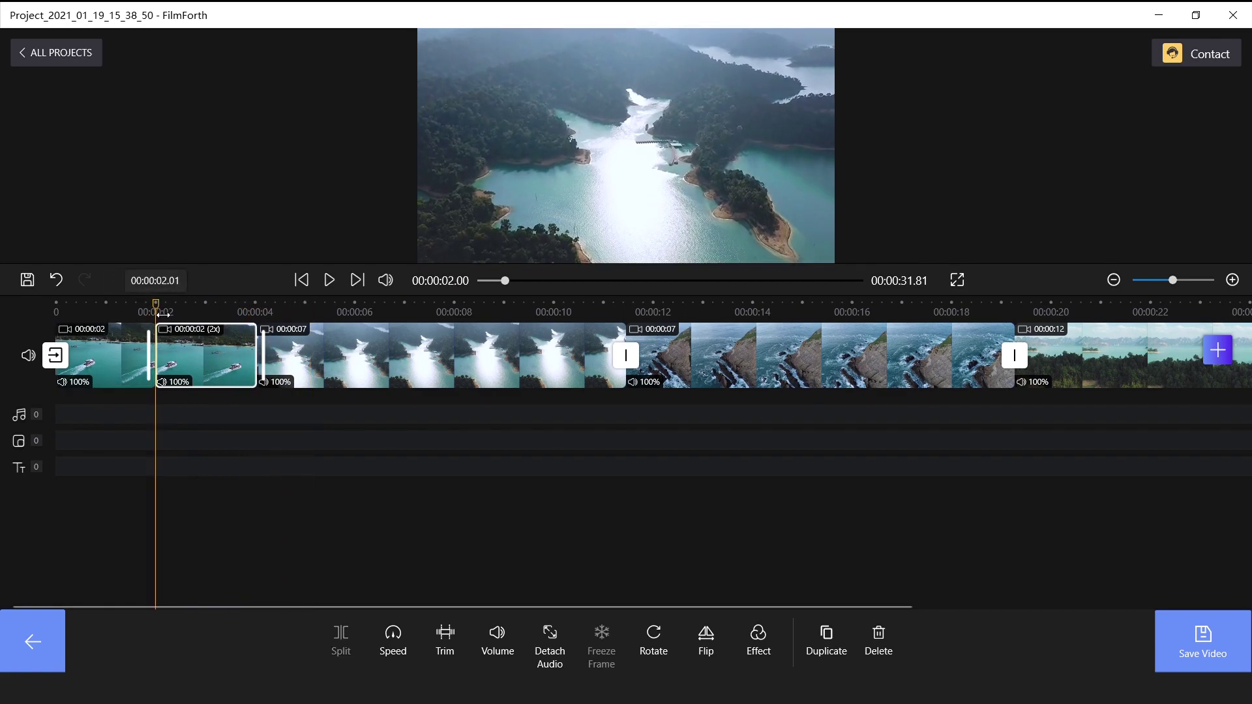
drag(163, 315, 57, 314)
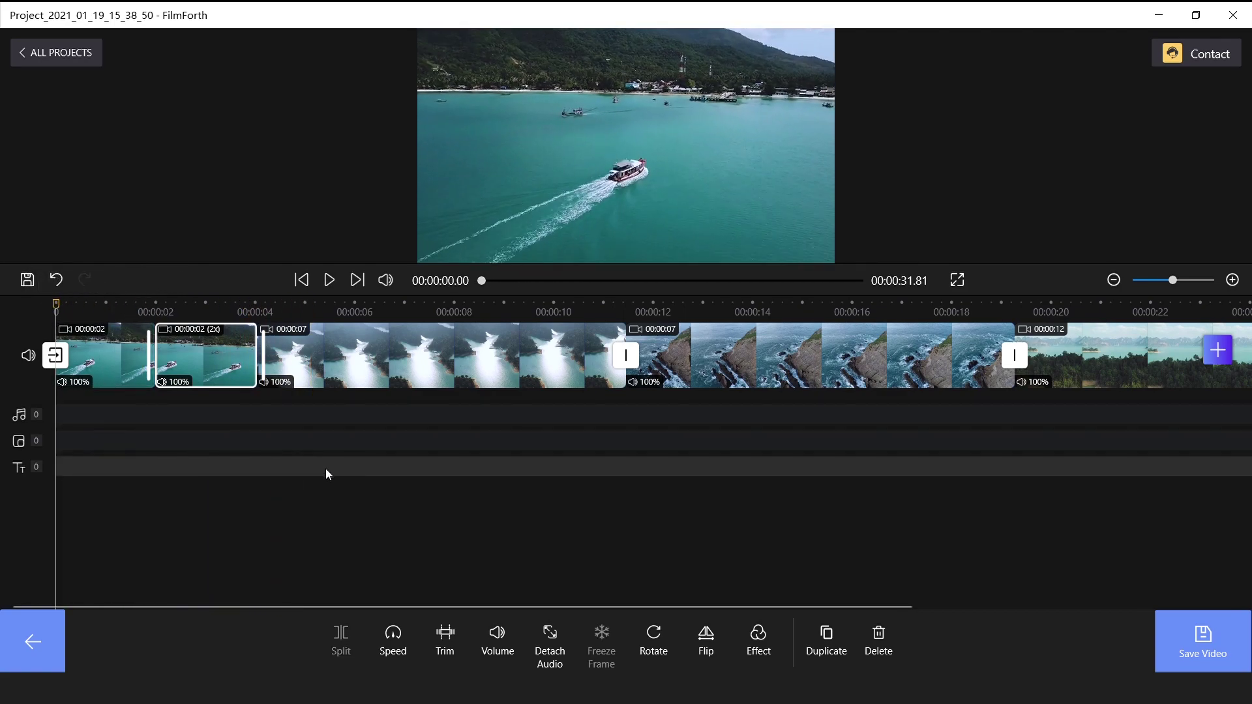
click(333, 313)
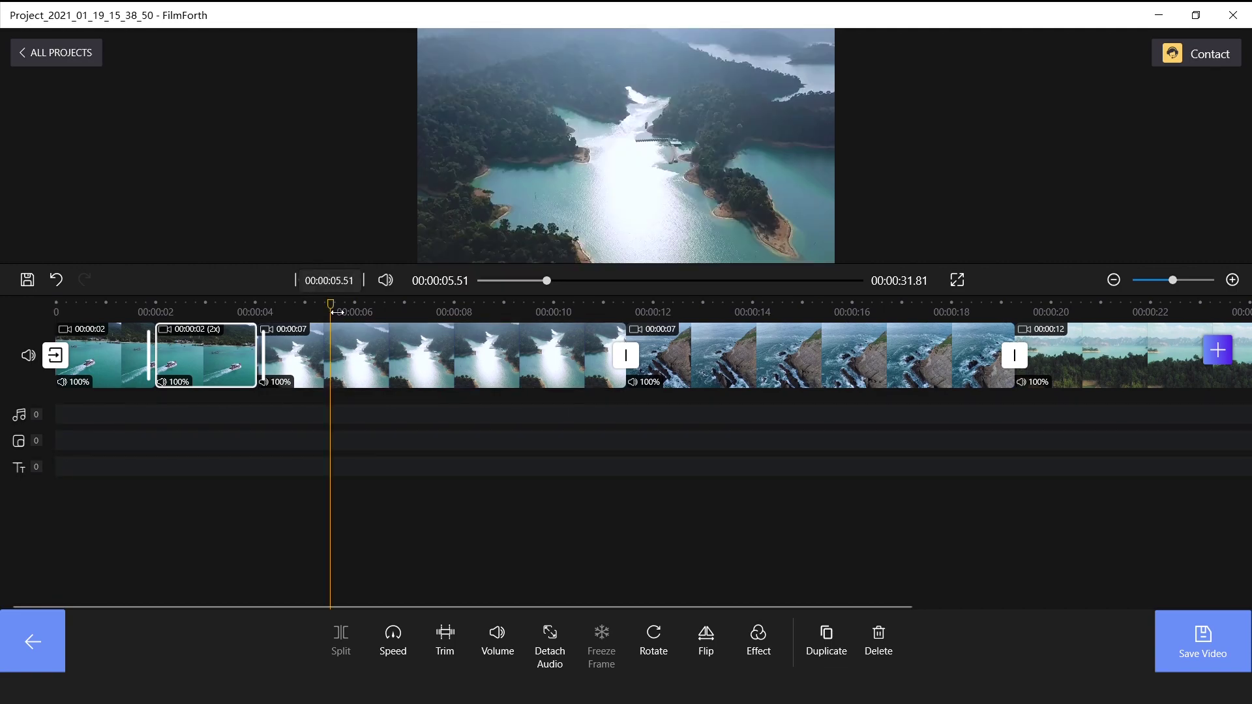
click(342, 346)
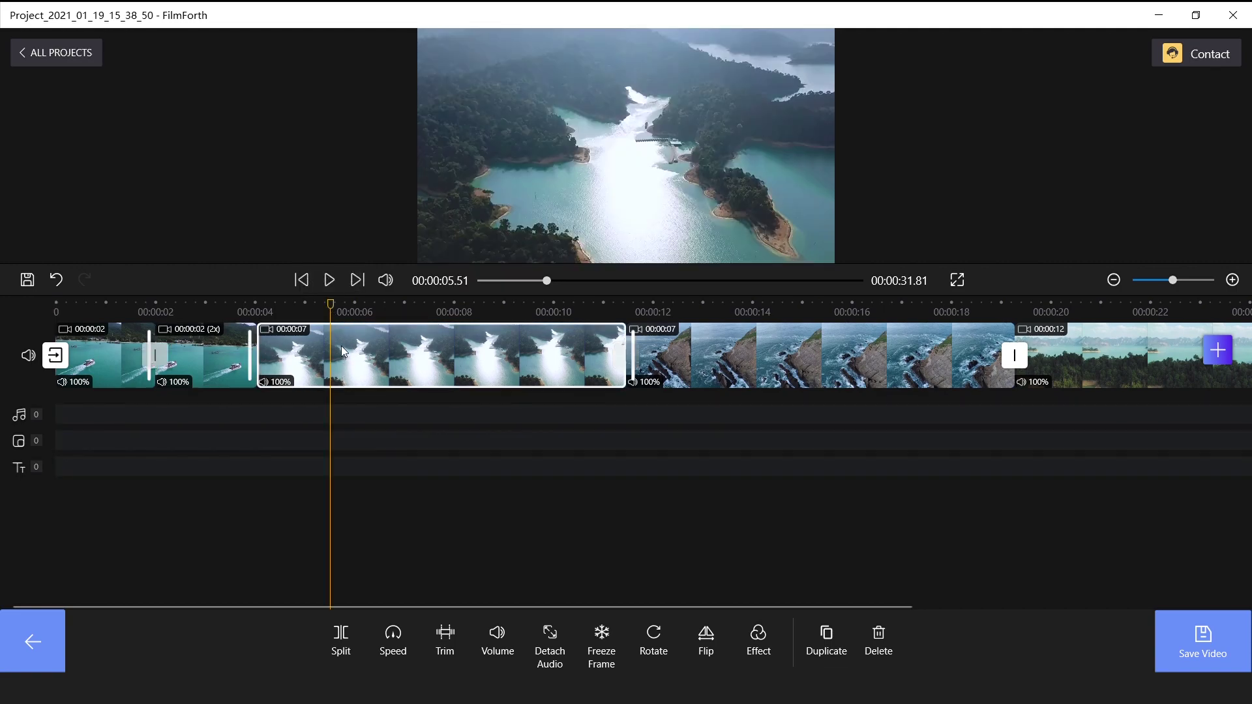
click(397, 652)
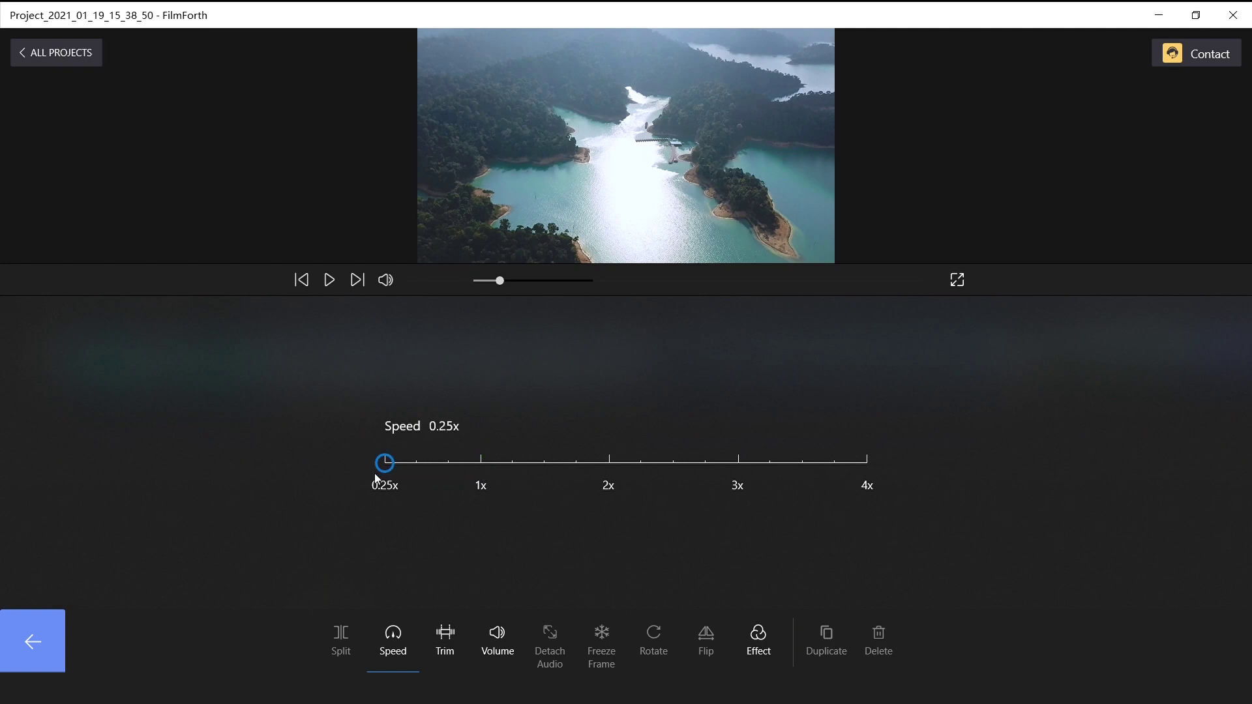
click(59, 630)
drag(287, 315, 272, 313)
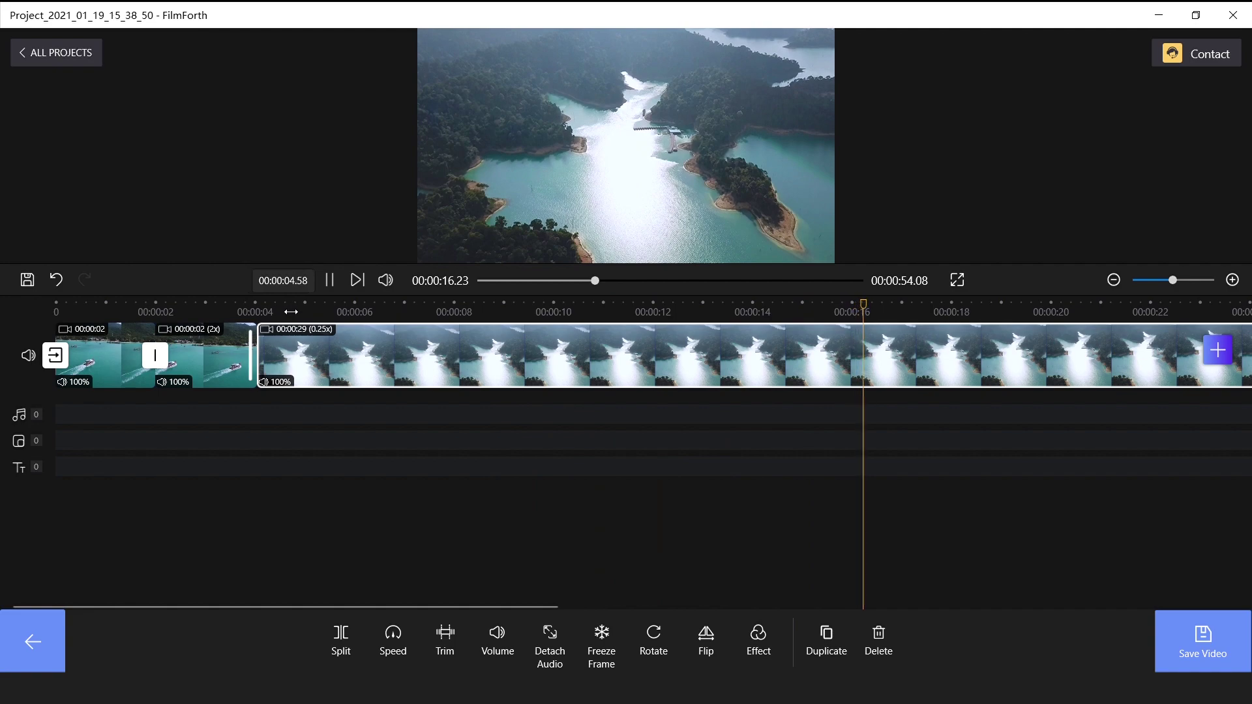
drag(325, 315, 272, 315)
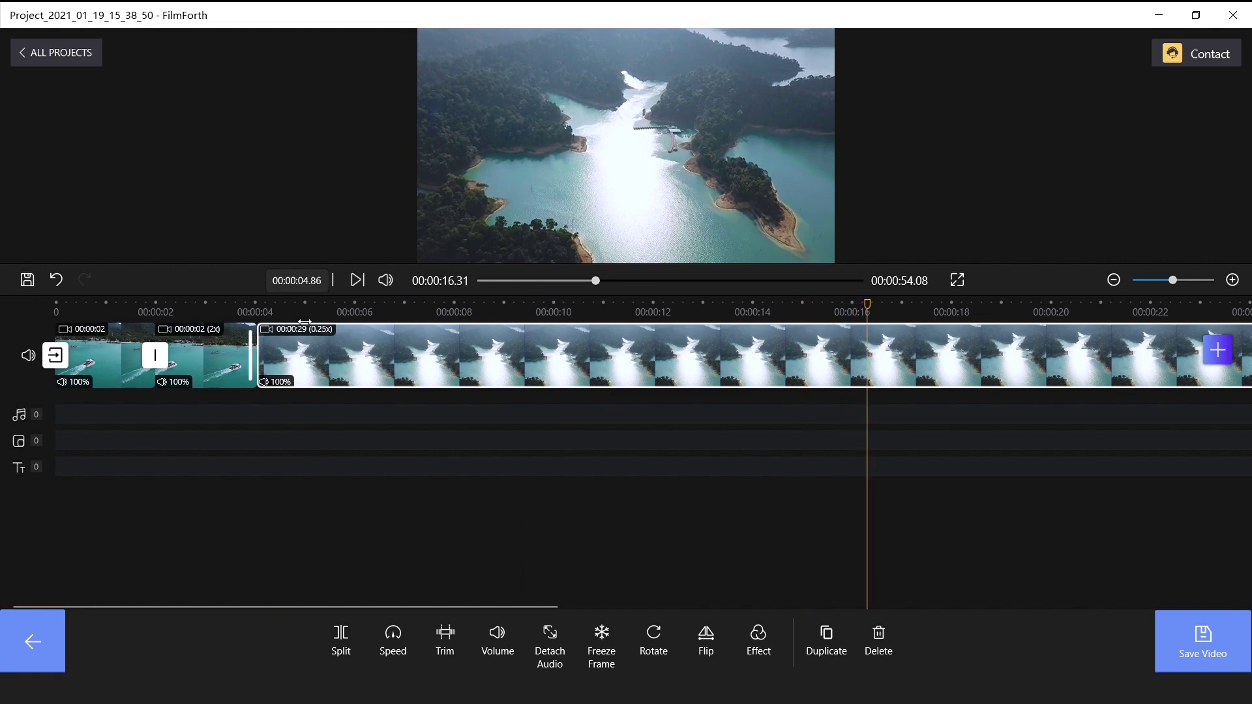
key(ctrl+z)
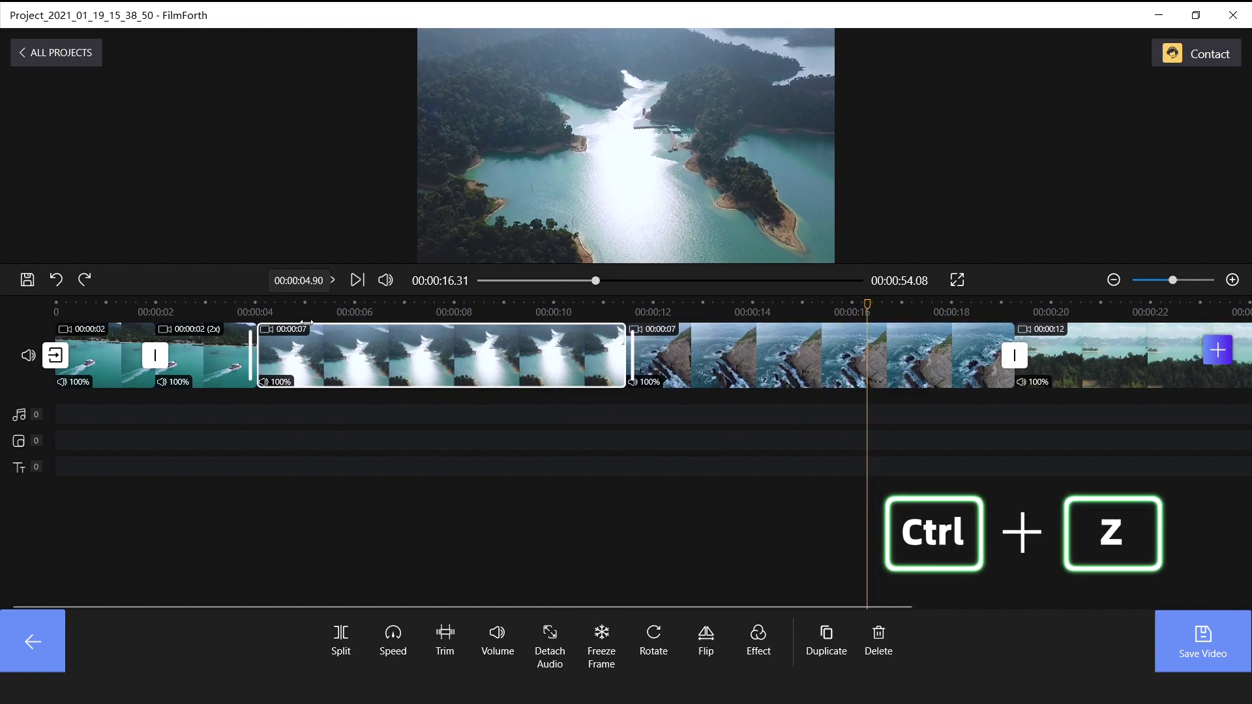
- Speed up the lake clip to 2.25x
click(341, 316)
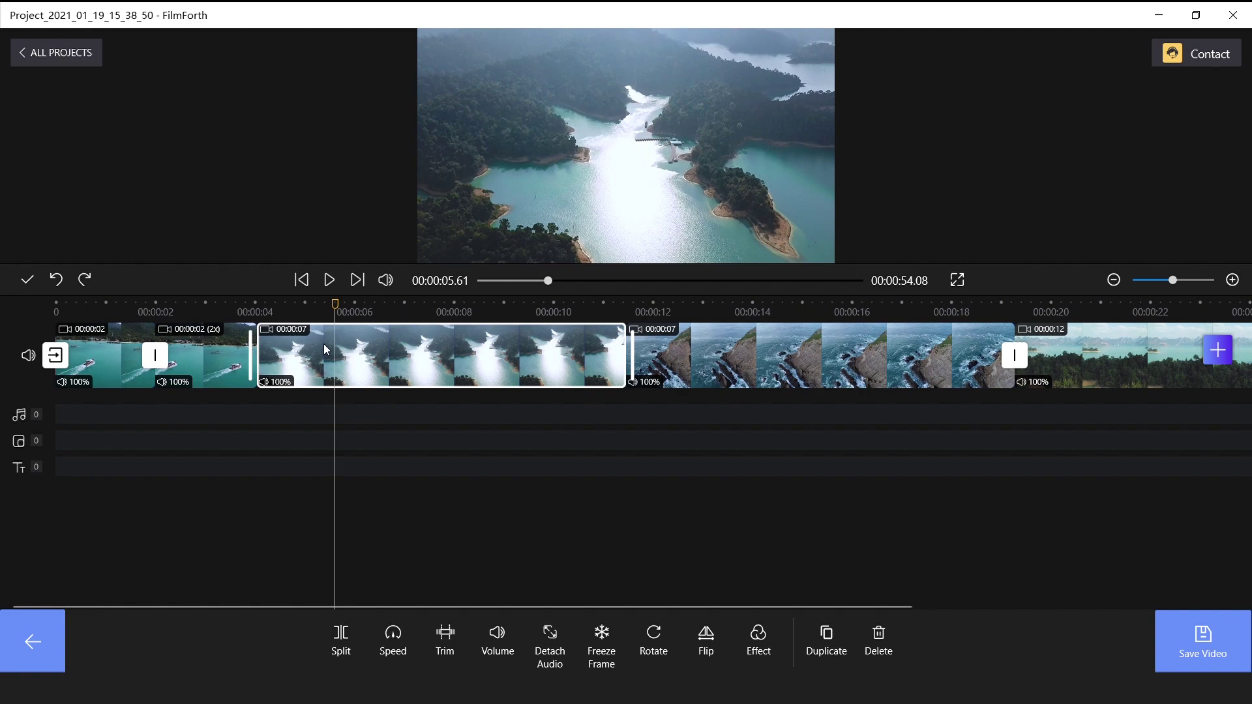
click(395, 633)
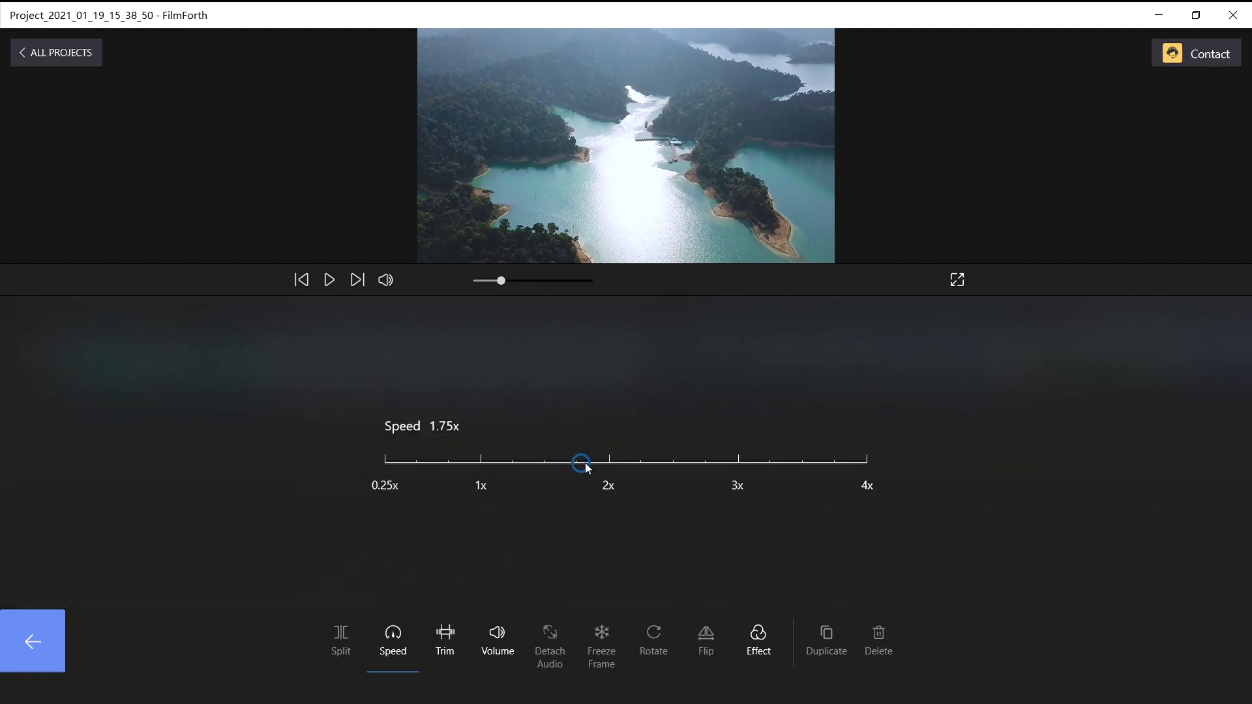
click(56, 635)
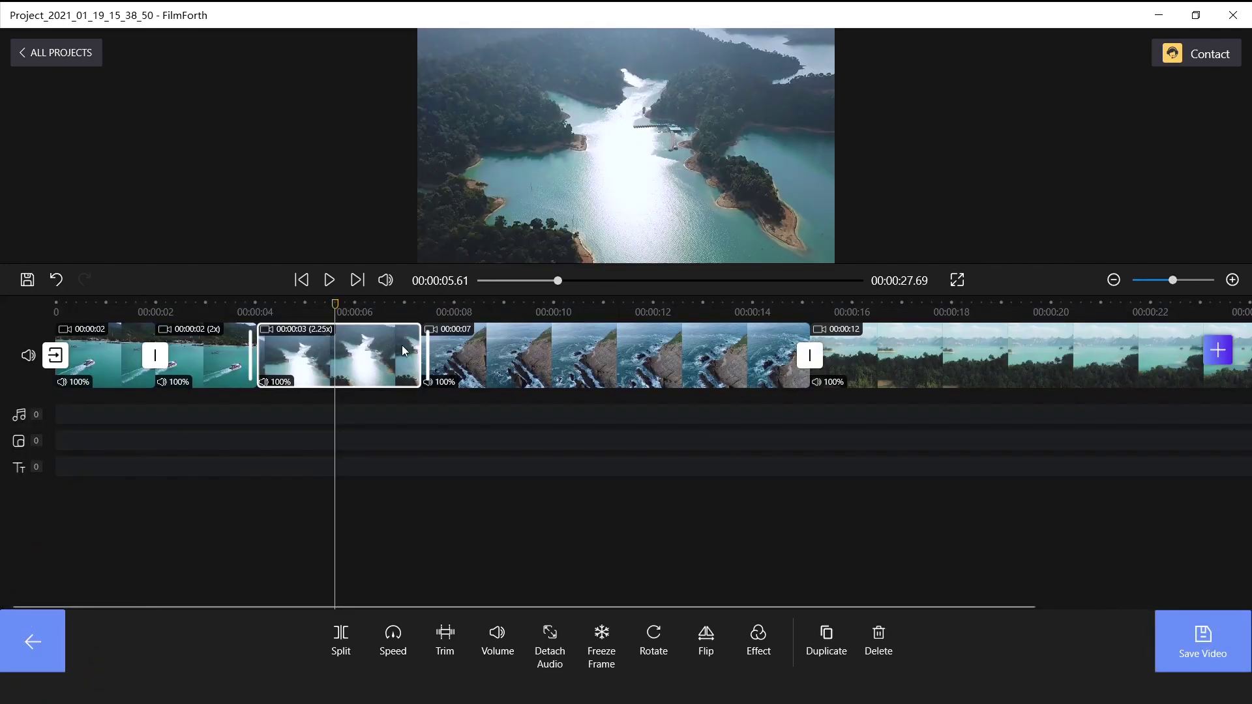
- Speed up the cliff clip to 2.75x
click(503, 312)
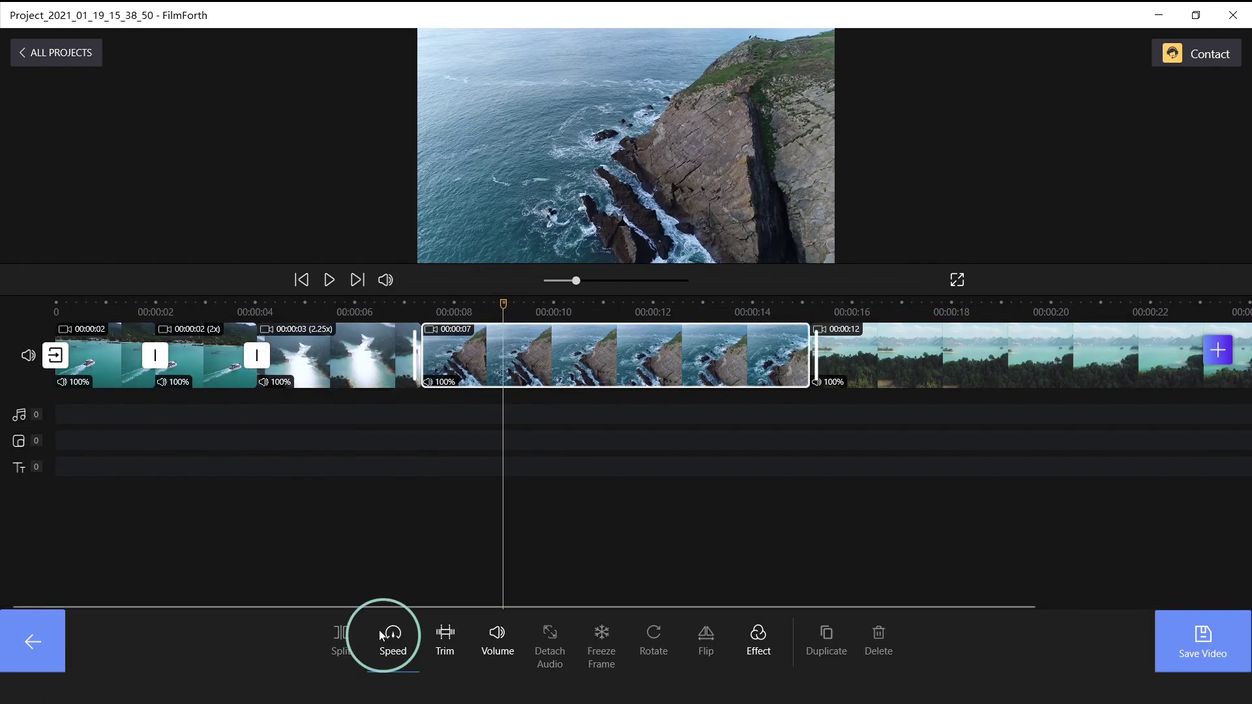
click(381, 634)
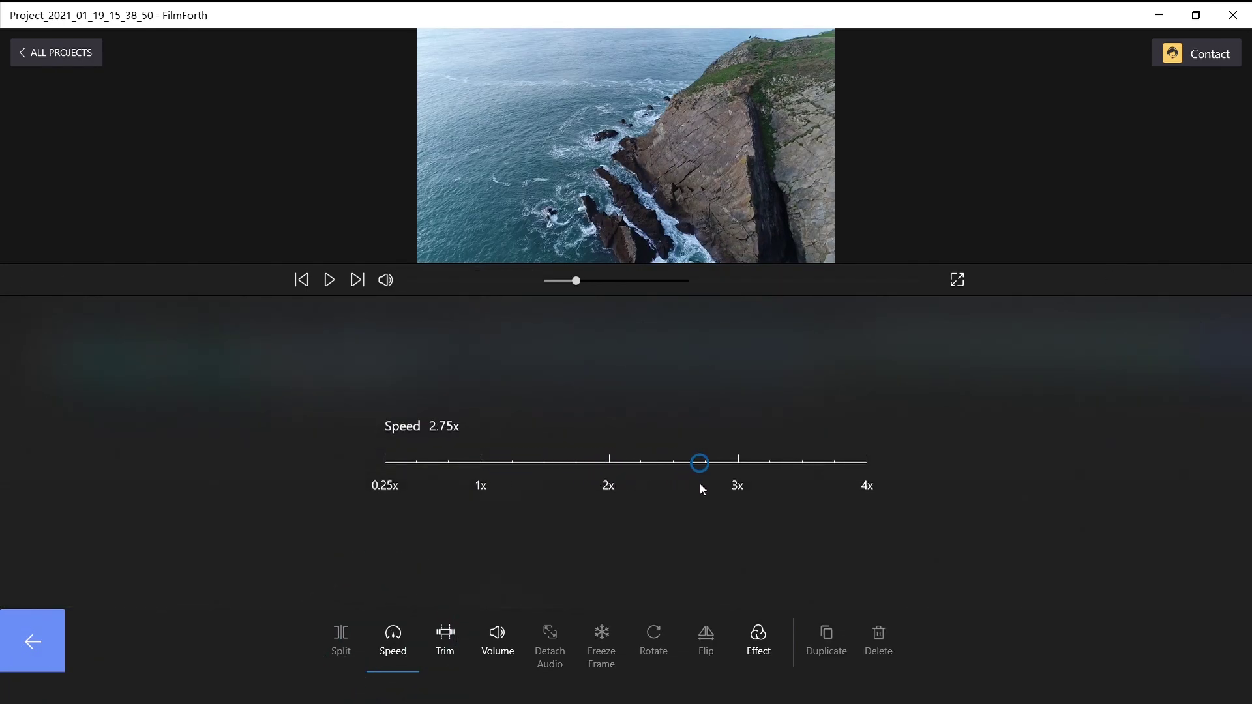
click(25, 631)
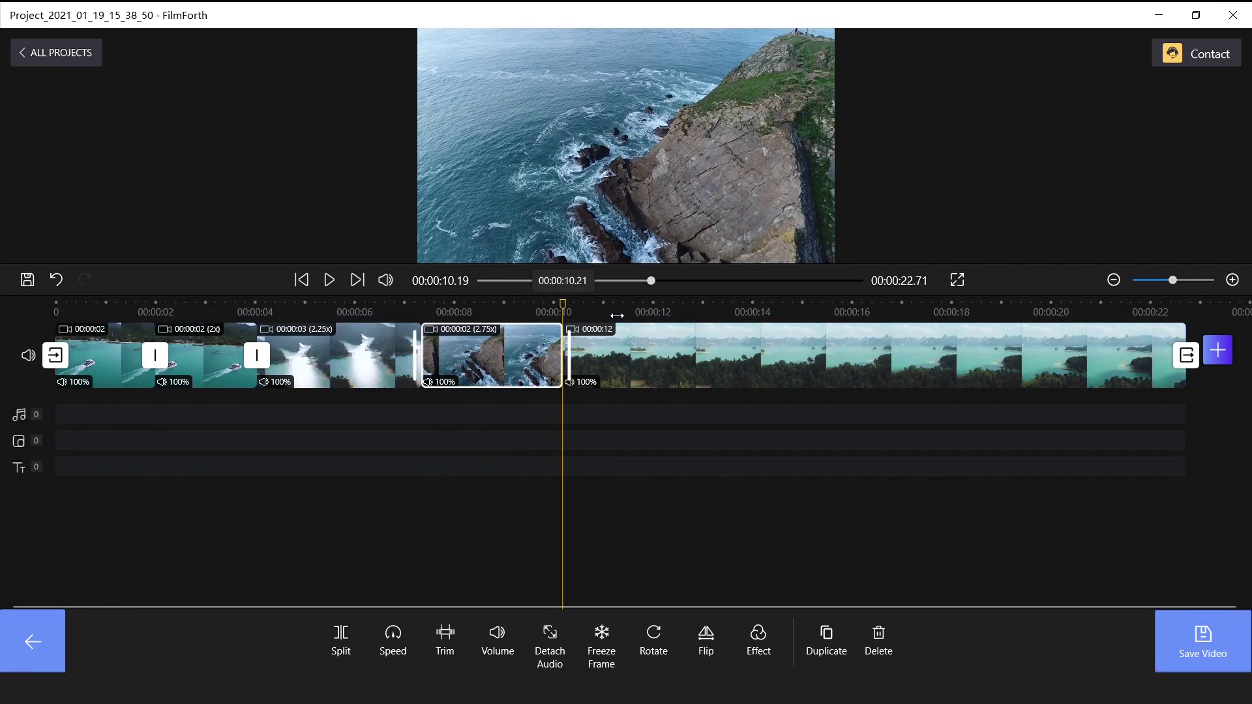
- Raise the island clip's speed to 3.5x and return the playhead to the start
click(375, 626)
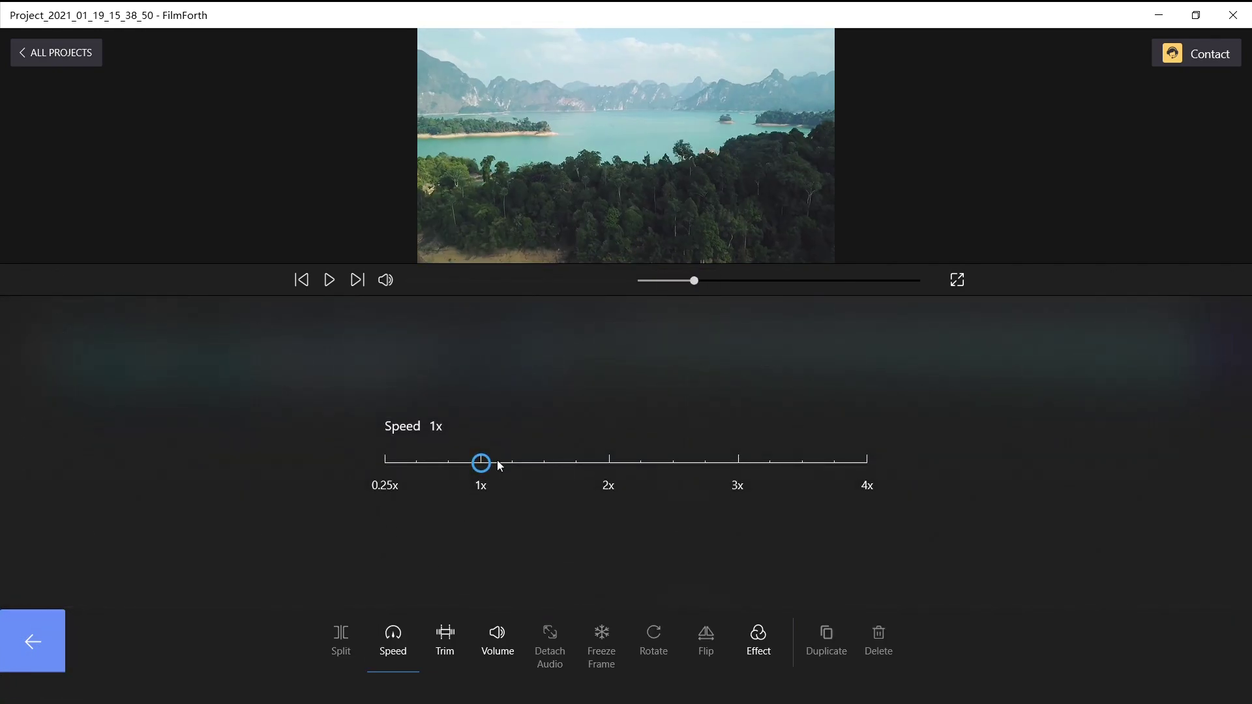
drag(486, 464, 591, 469)
click(58, 644)
click(68, 320)
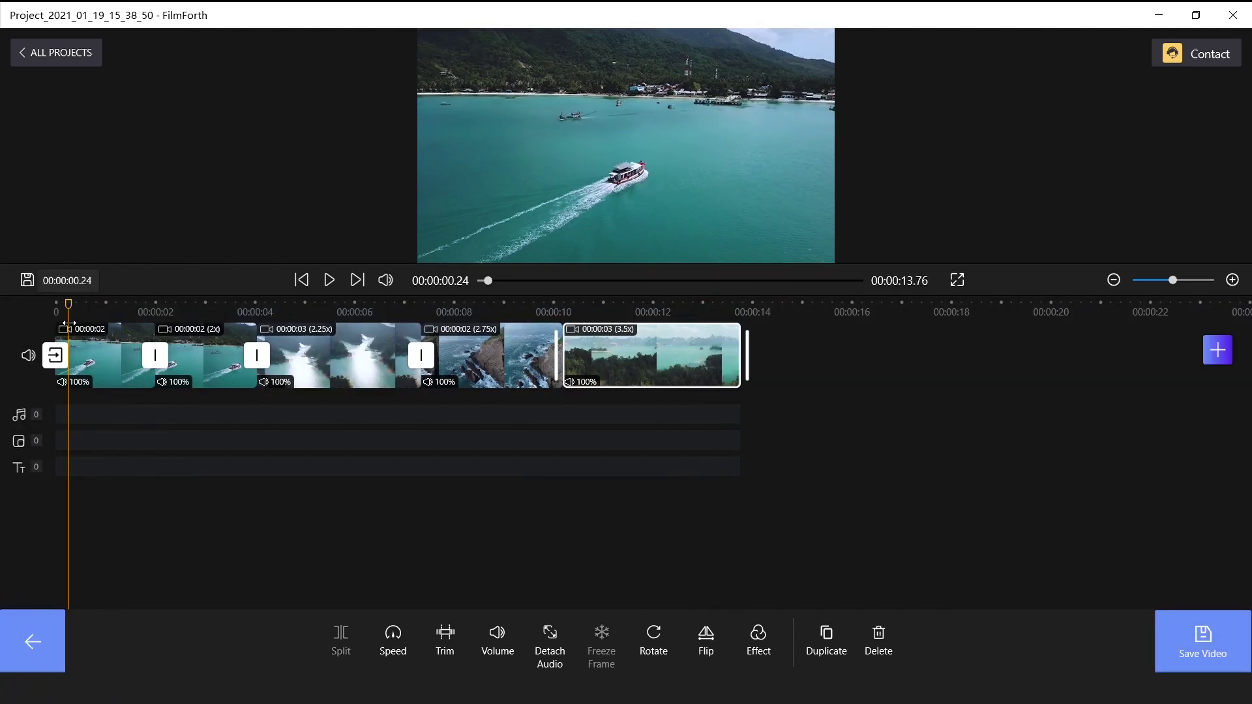
- Add a suggested music track on the audio track, trimmed to the 13-second video length
click(34, 642)
click(155, 418)
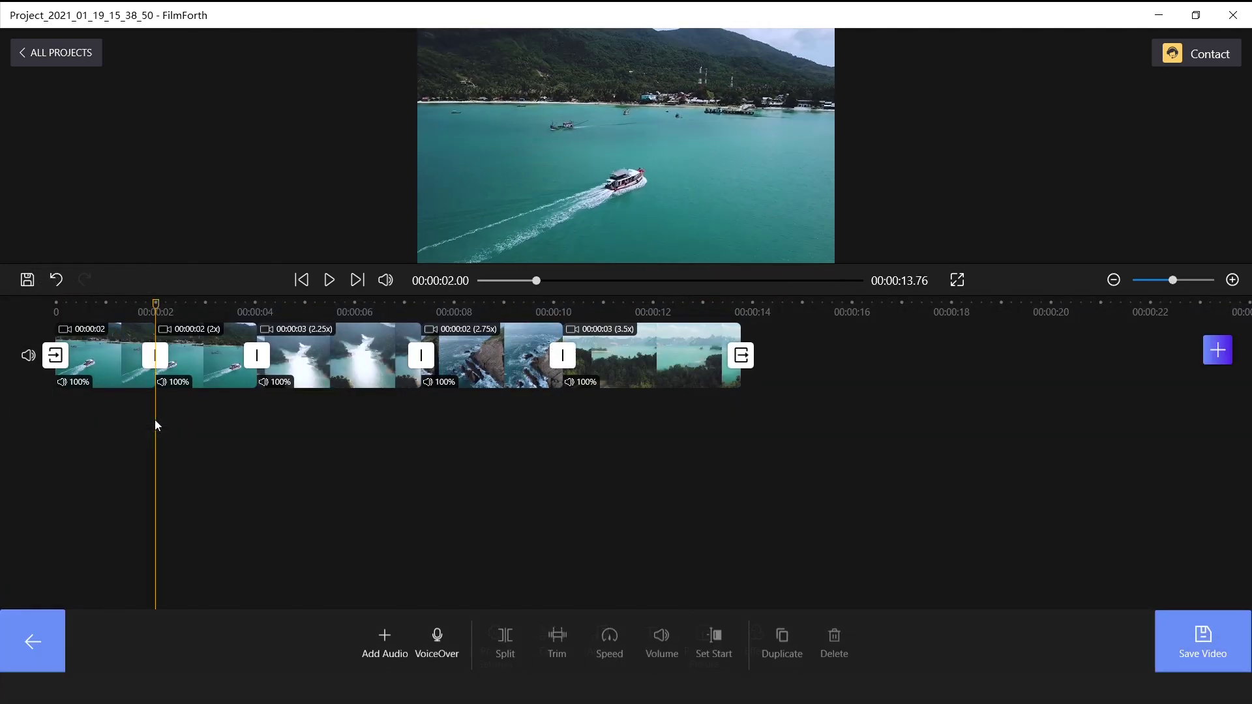
drag(155, 304, 46, 308)
click(384, 636)
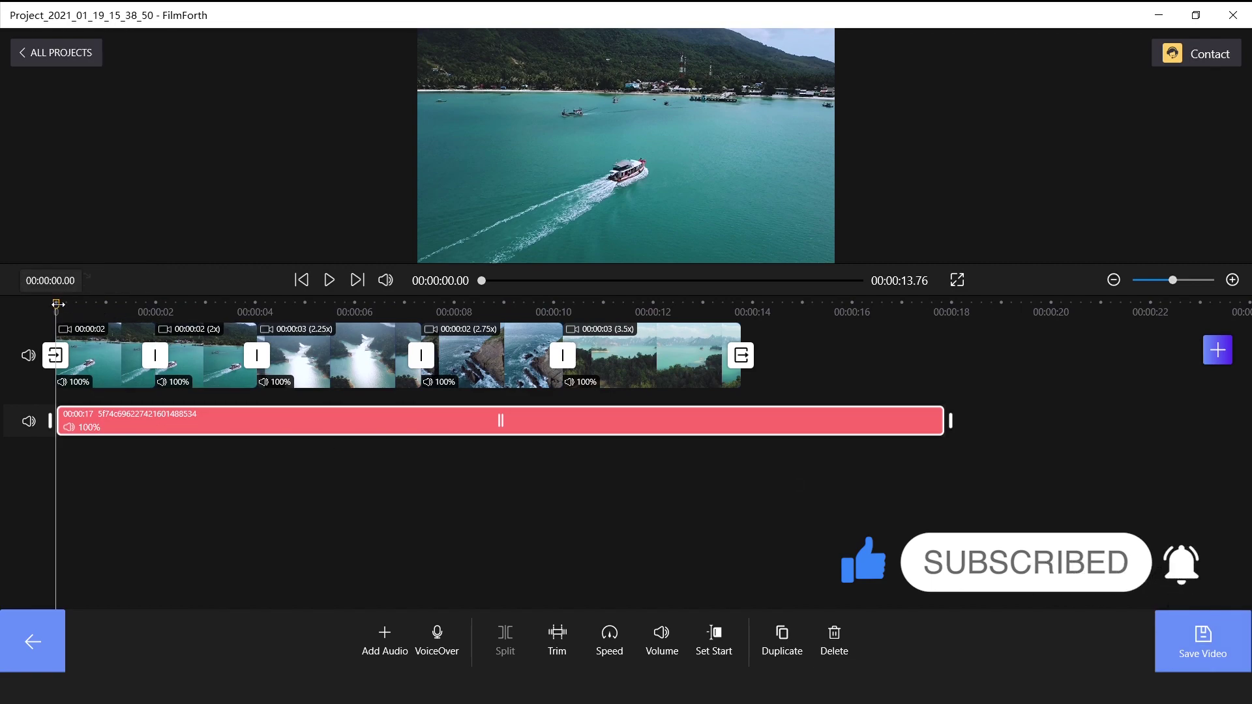
click(141, 310)
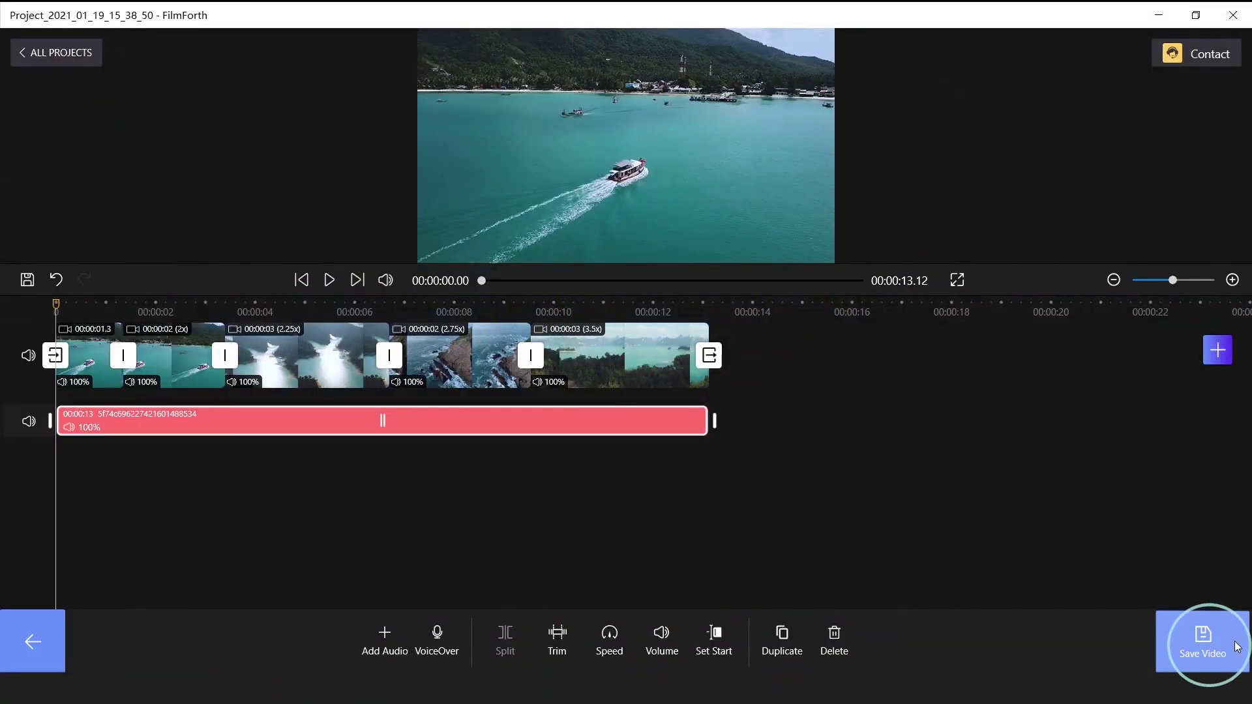
- Export the finished project with Save Video
click(538, 517)
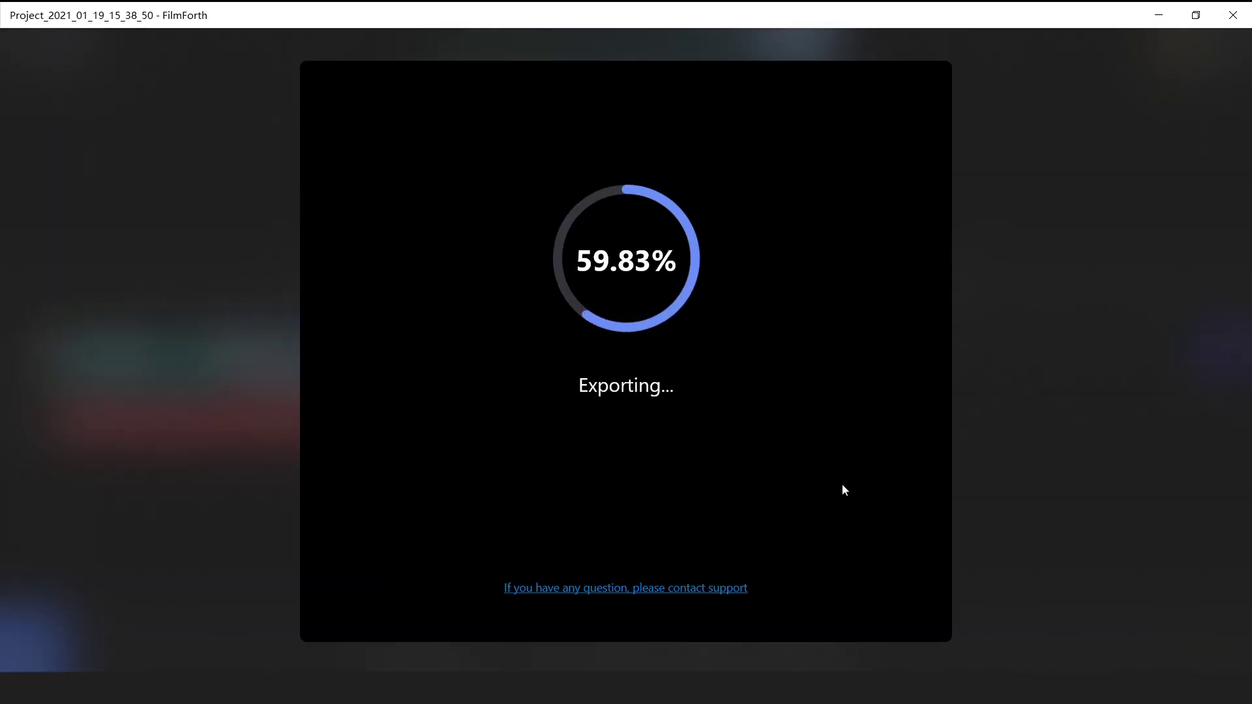